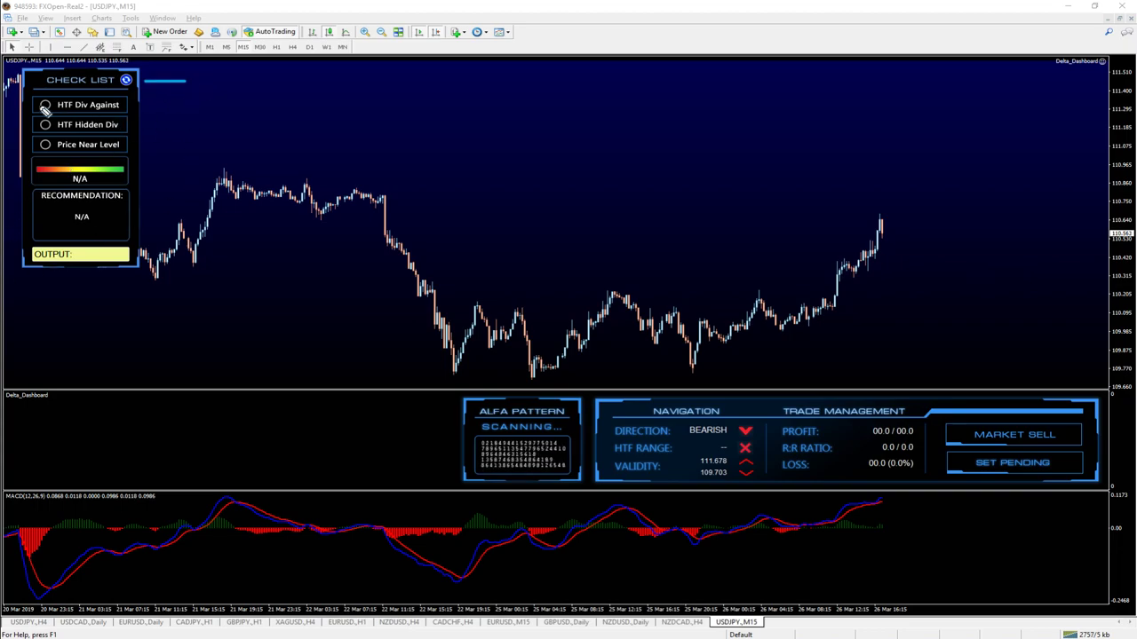
Outline the checklist criteria, the Recommendation box and the Output field with the annotation pen, and clear the marks.
mouse_move(27, 96)
mouse_down()
mouse_move(20, 163)
mouse_move(137, 153)
mouse_move(82, 89)
mouse_move(27, 95)
mouse_up()
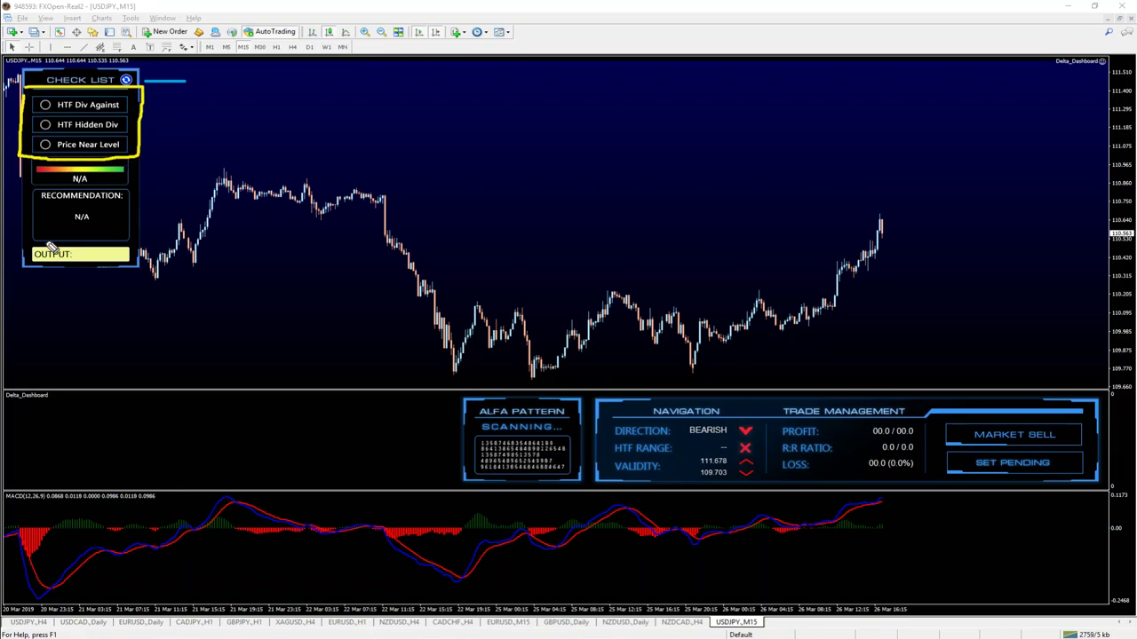
mouse_move(51, 246)
mouse_down()
mouse_move(81, 277)
mouse_move(147, 255)
mouse_move(33, 247)
mouse_up()
mouse_move(110, 185)
mouse_down()
mouse_move(60, 189)
mouse_move(137, 222)
mouse_move(84, 188)
mouse_up()
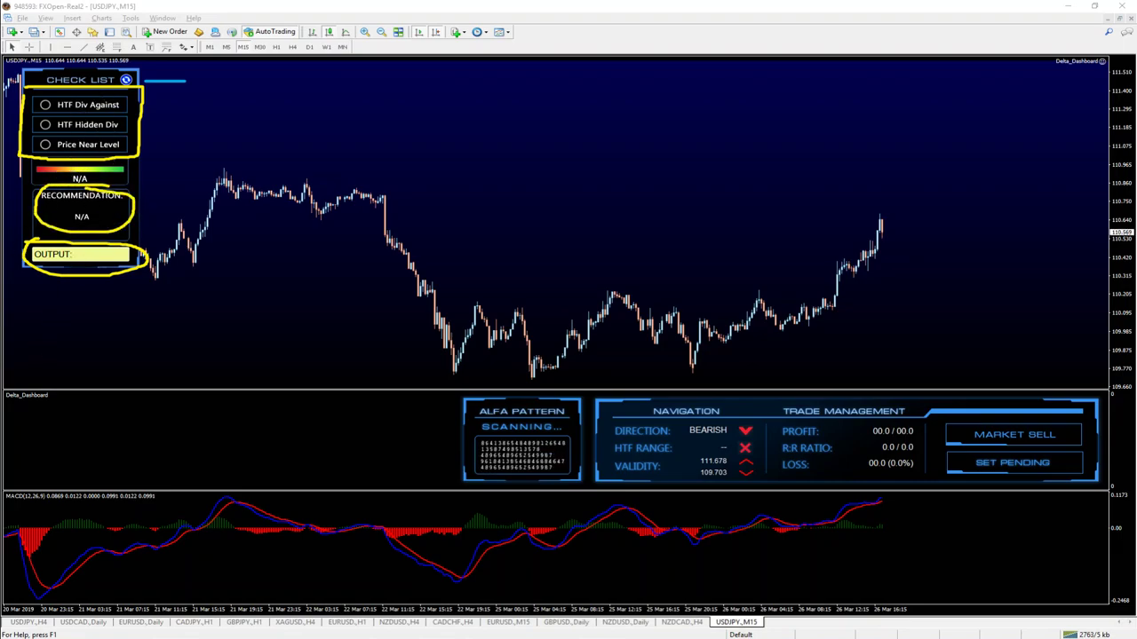
key(Escape)
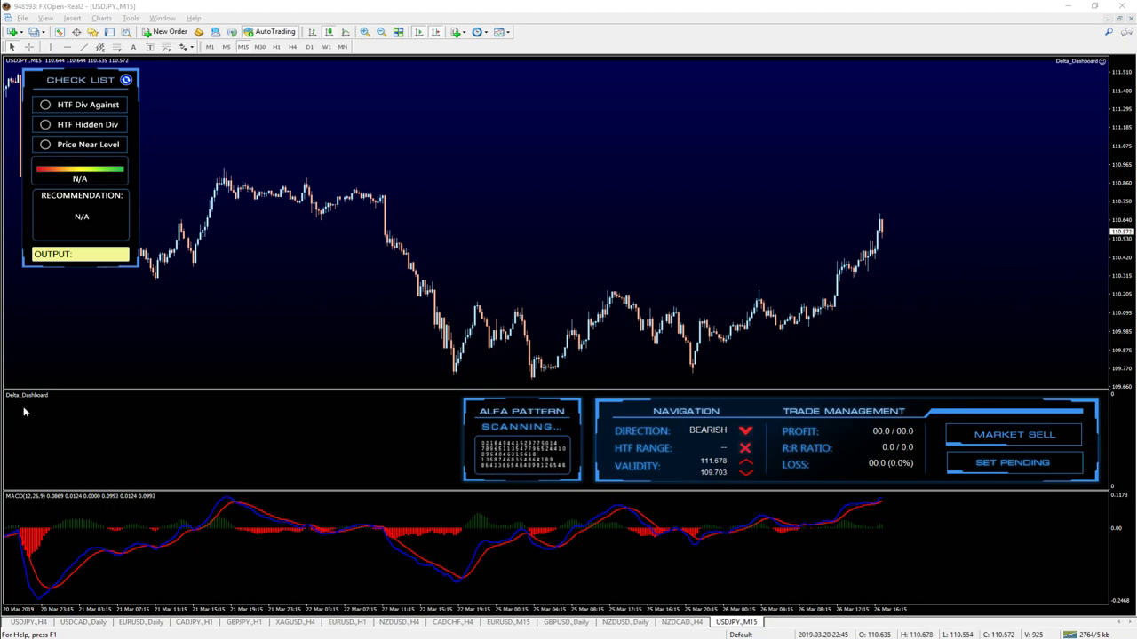
Check the USDJPY signals in the Delta scanner and switch the USDJPY M15 chart to the H4 timeframe.
click(29, 621)
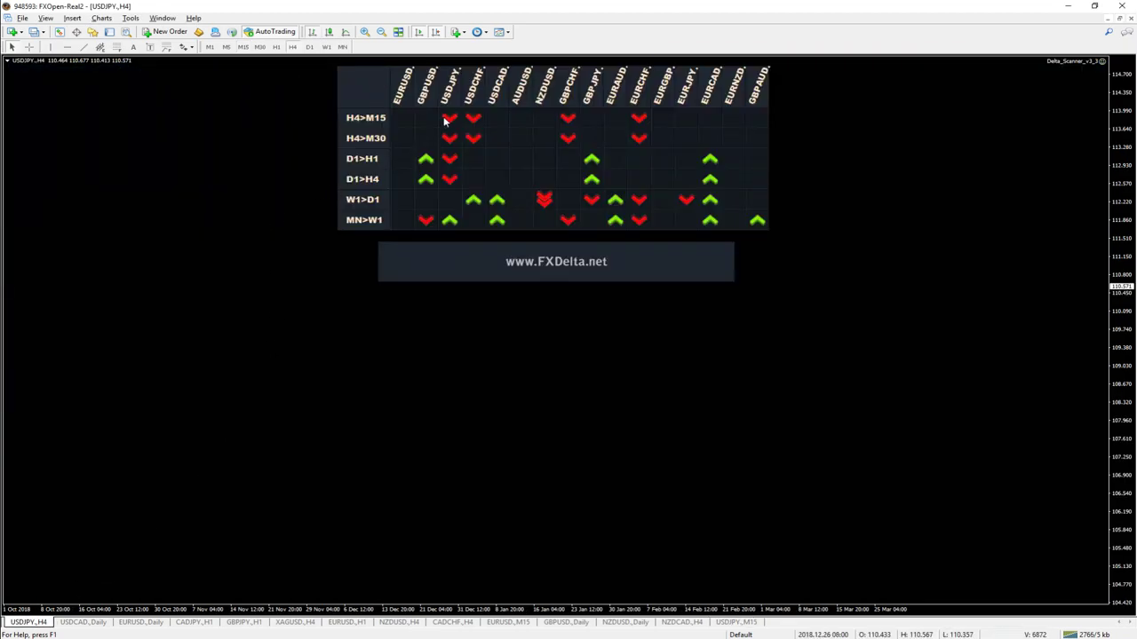
click(735, 622)
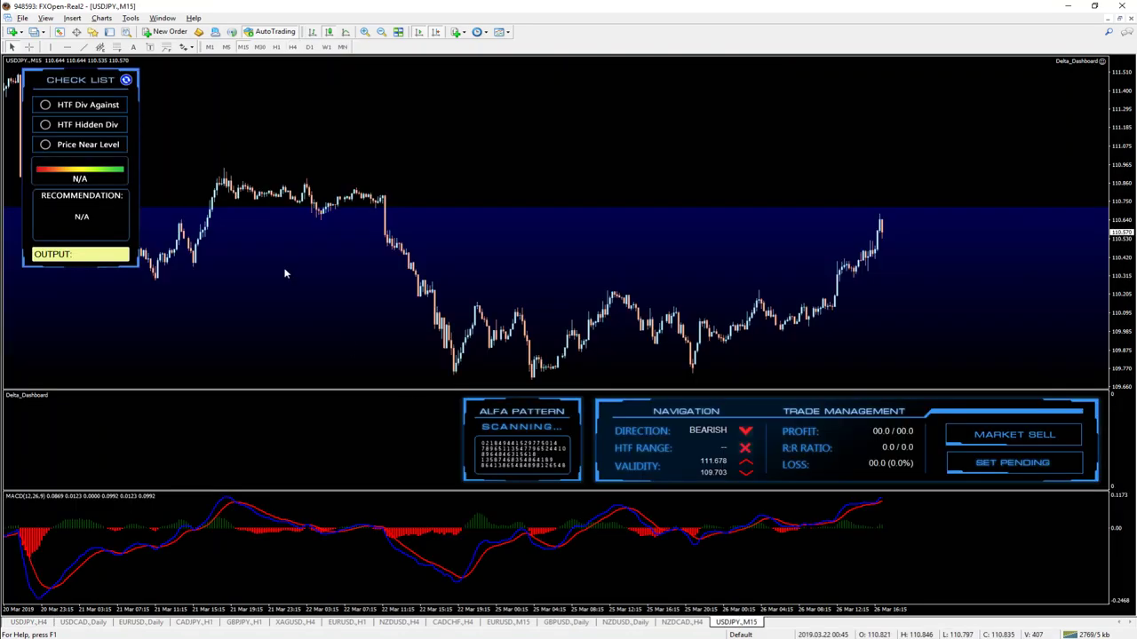
click(292, 46)
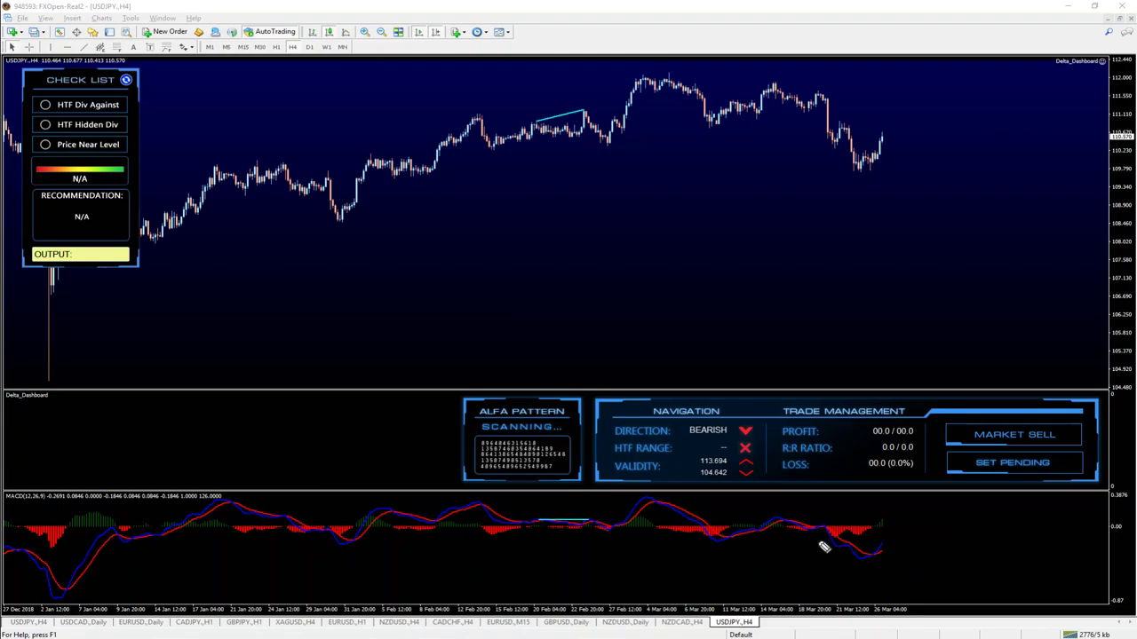
Mark the latest dip on the H4 MACD and tick HTF Div Against in the checklist.
drag(836, 542, 861, 537)
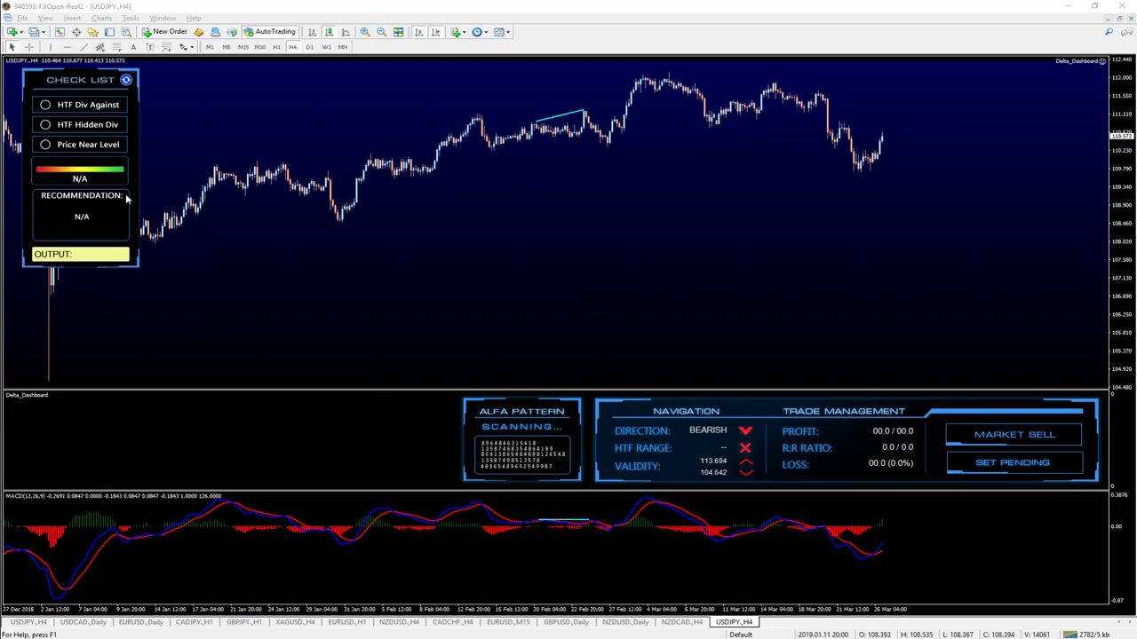
click(106, 106)
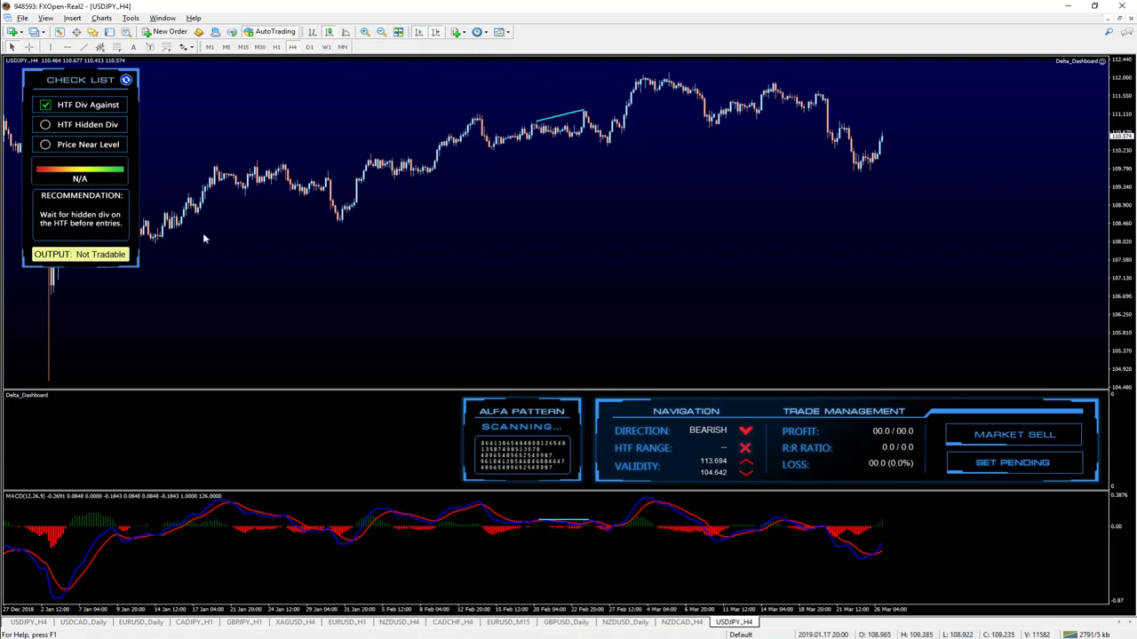
Inspect the latest MACD swings with the crosshair and an enlarged MACD pane, and restore the pane's height.
middle_click(892, 536)
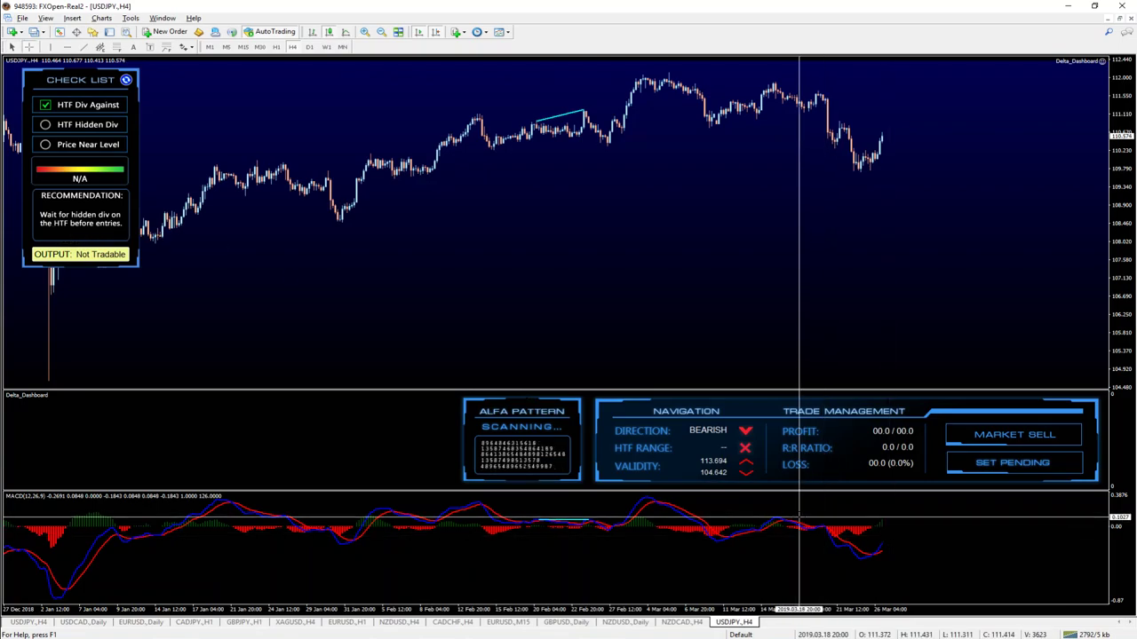
middle_click(874, 524)
drag(867, 490, 873, 404)
middle_click(818, 457)
drag(818, 457, 925, 441)
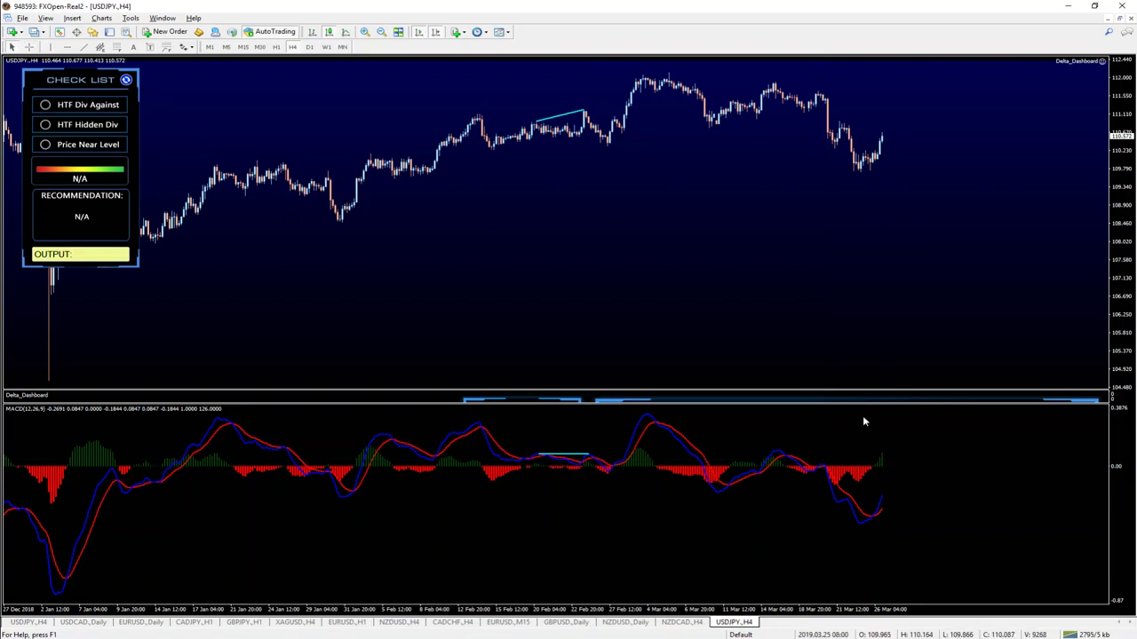
drag(879, 404, 834, 490)
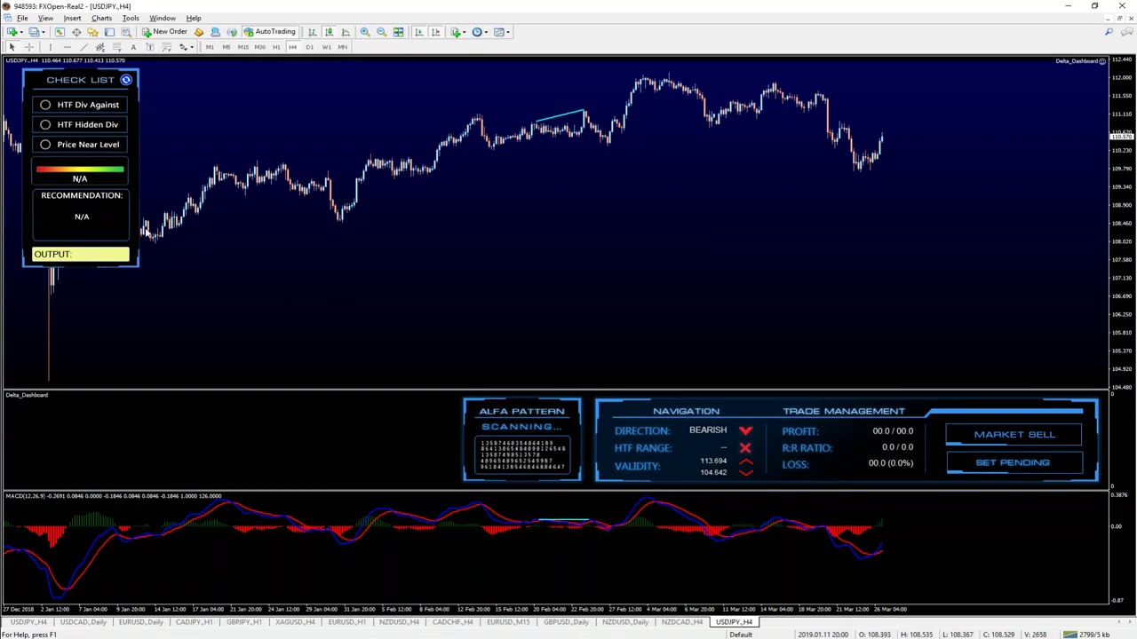
Tick HTF Hidden Div in the checklist and place two horizontal level lines, one at the current price and one just above it.
click(103, 129)
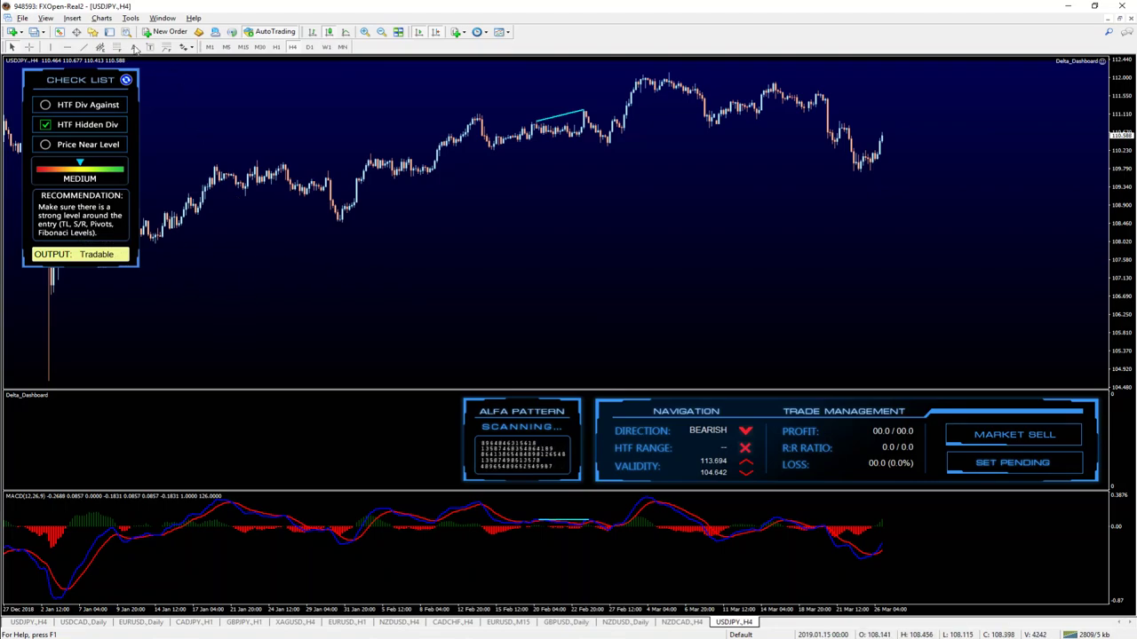
click(72, 18)
click(182, 99)
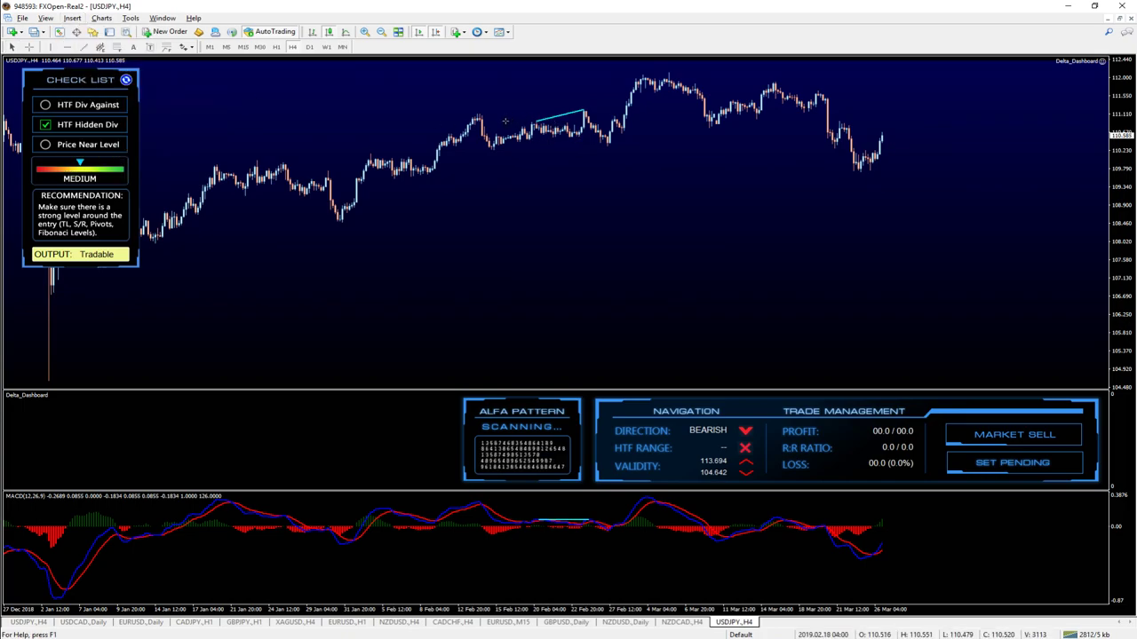
mouse_move(504, 121)
mouse_down()
mouse_move(643, 141)
mouse_move(995, 135)
mouse_up()
right_click(996, 135)
click(1026, 172)
click(66, 46)
click(974, 131)
mouse_move(974, 130)
mouse_down()
mouse_move(984, 124)
mouse_move(968, 140)
mouse_move(980, 136)
mouse_up()
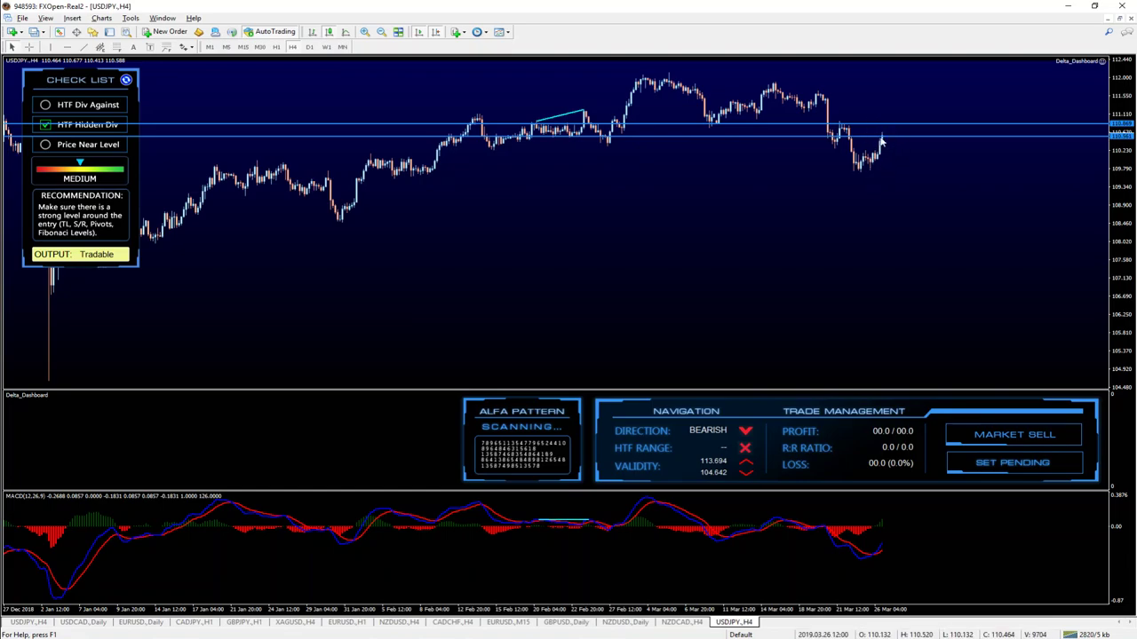
Tick Price Near Level in the checklist and delete both horizontal lines from the chart.
click(60, 148)
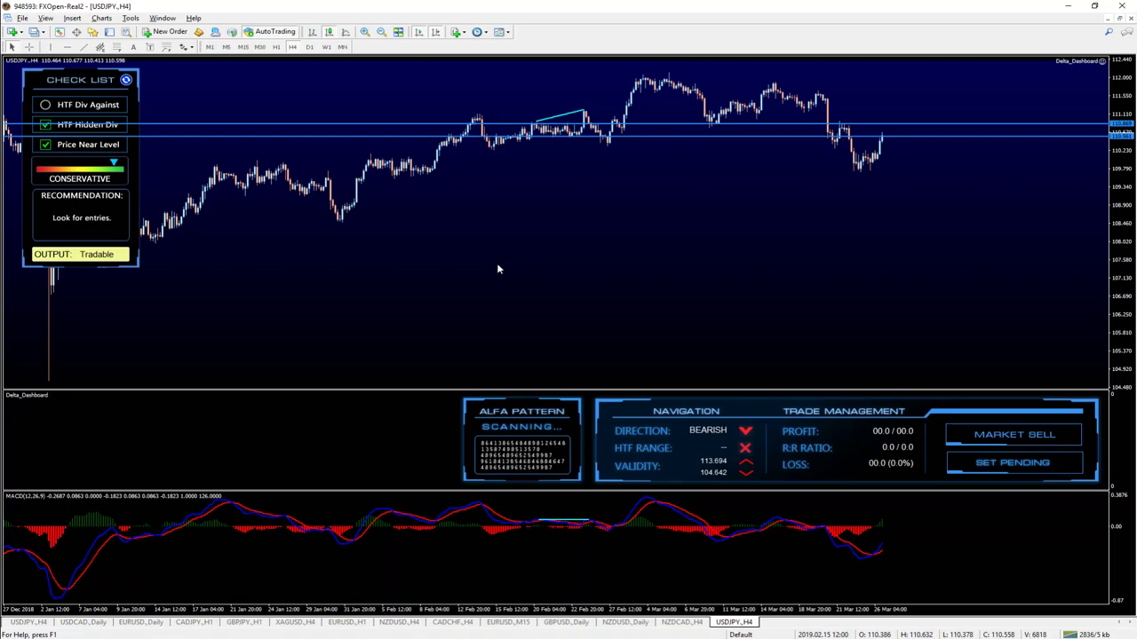
right_click(316, 138)
click(342, 203)
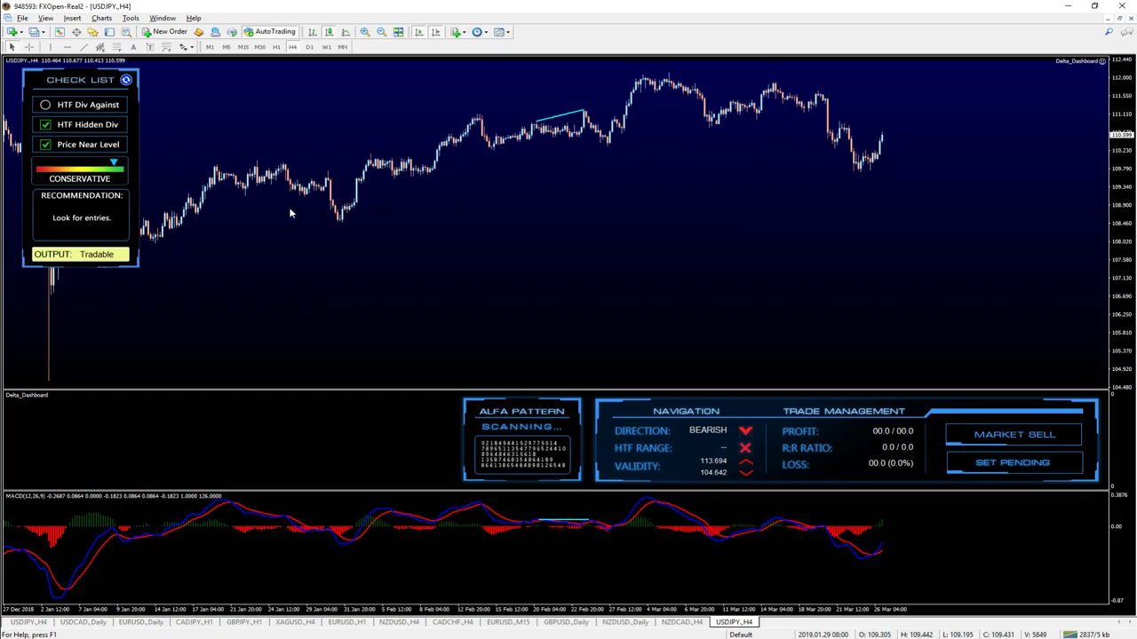
Switch the USDJPY chart to the H1 timeframe and tick both HTF Div Against and HTF Hidden Div.
click(276, 46)
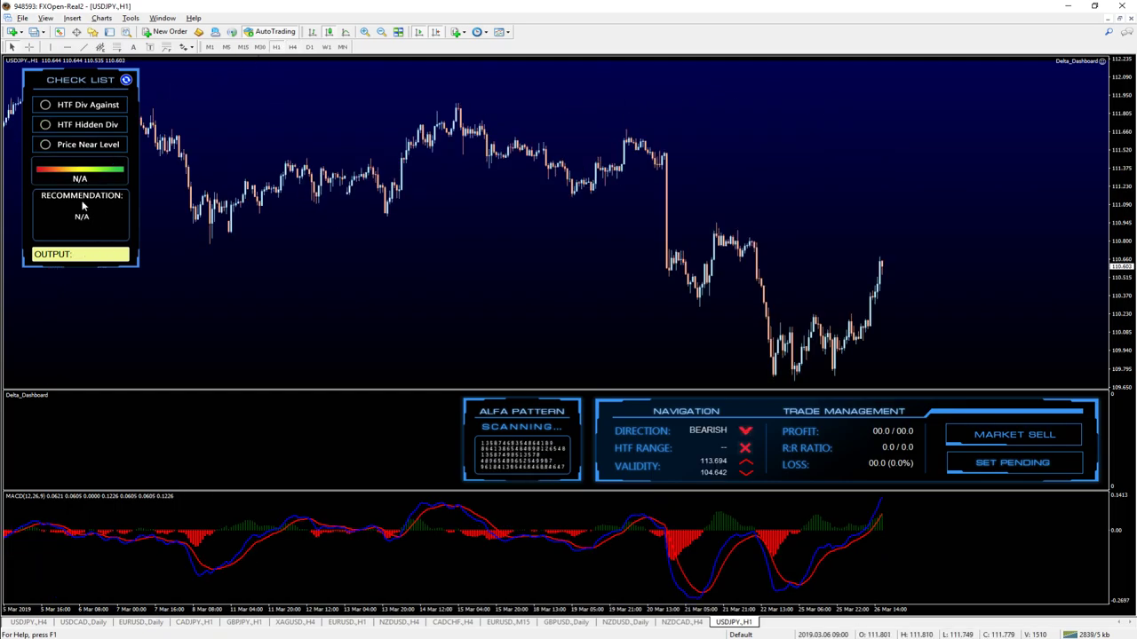
click(96, 107)
click(94, 127)
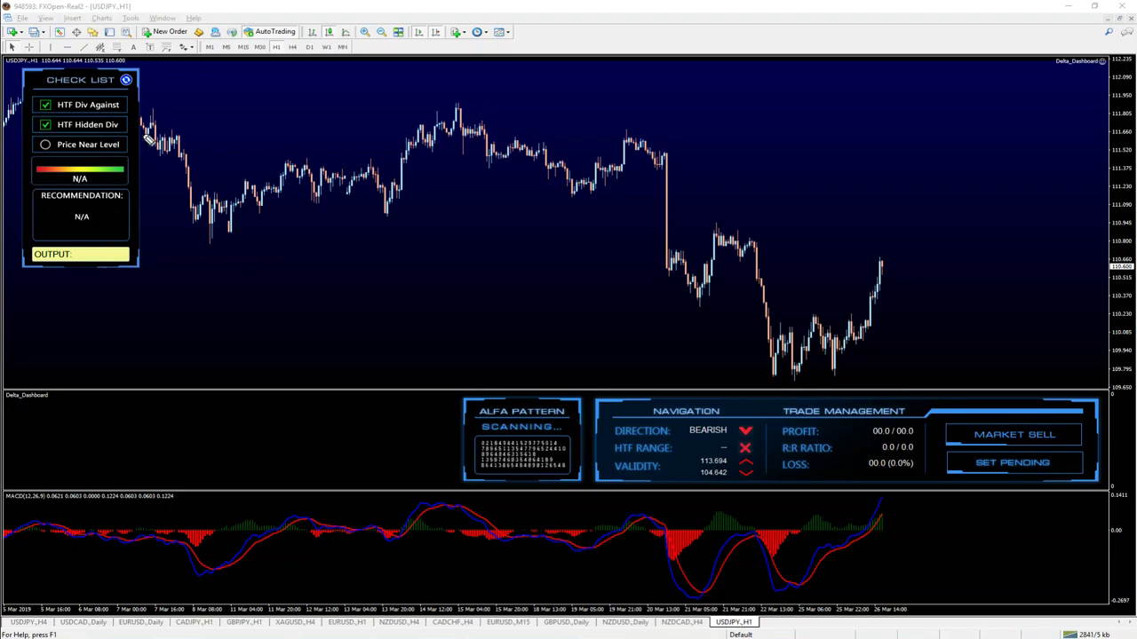
Annotate the two ticked criteria, the recent price lows and decline, and the checklist's result areas, and erase the marks.
drag(133, 104, 179, 104)
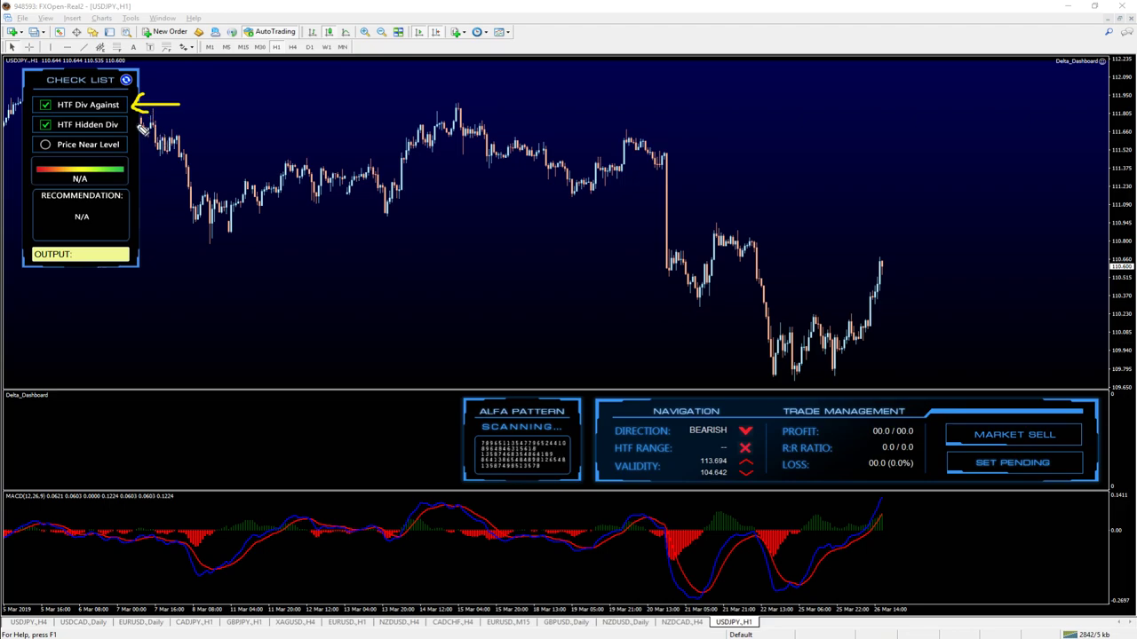
mouse_move(139, 126)
mouse_down()
mouse_move(156, 120)
mouse_move(135, 124)
mouse_up()
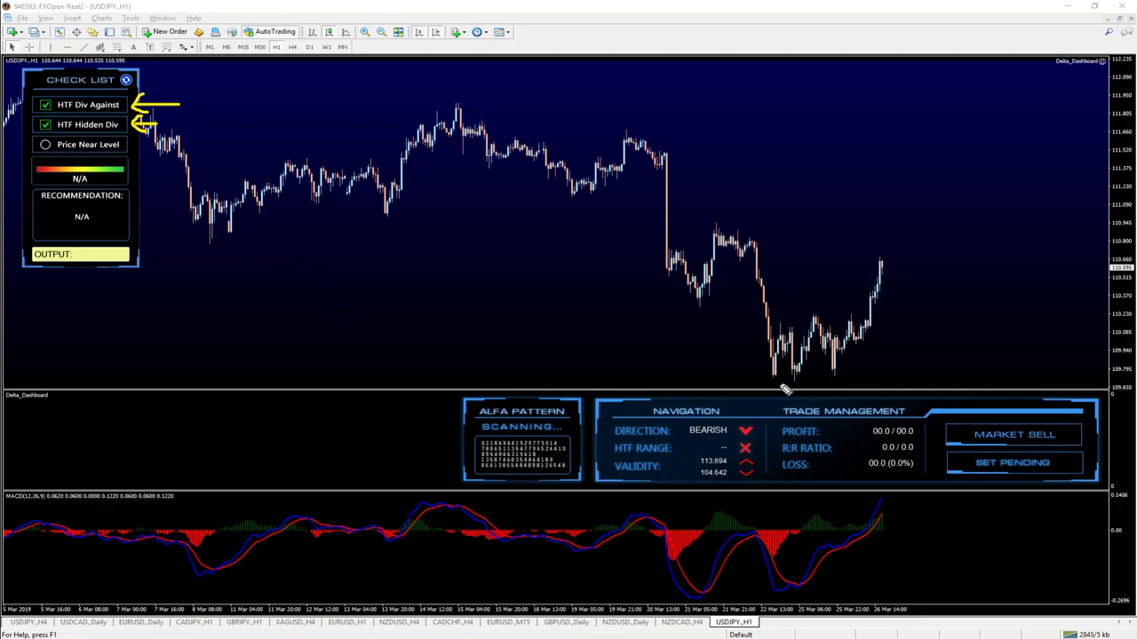
drag(769, 380, 791, 385)
drag(744, 227, 789, 282)
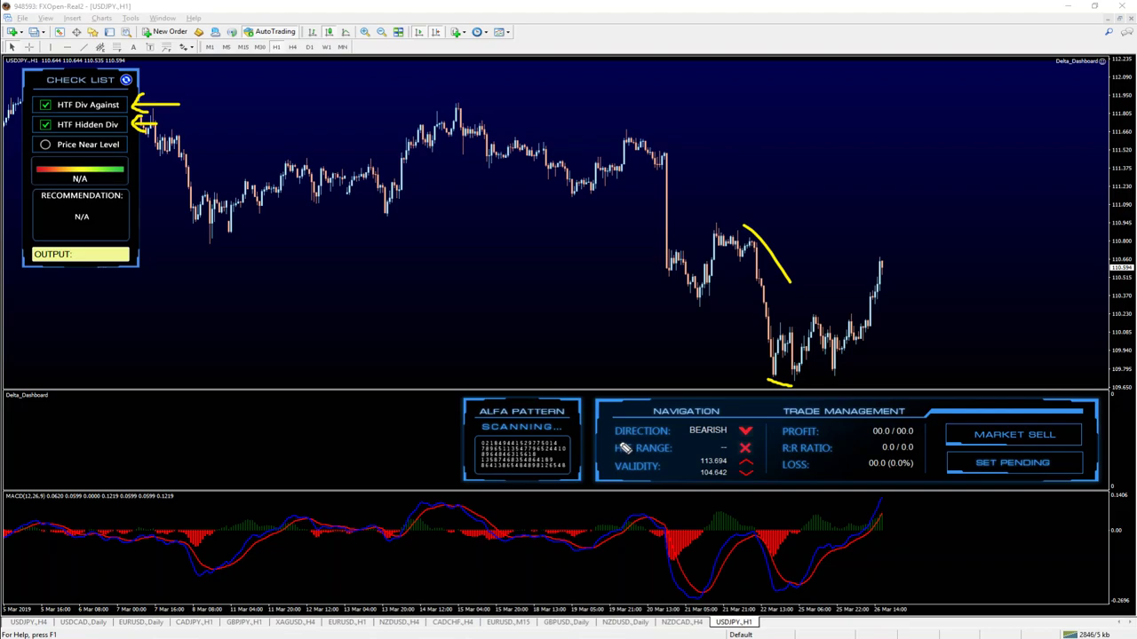
key(e)
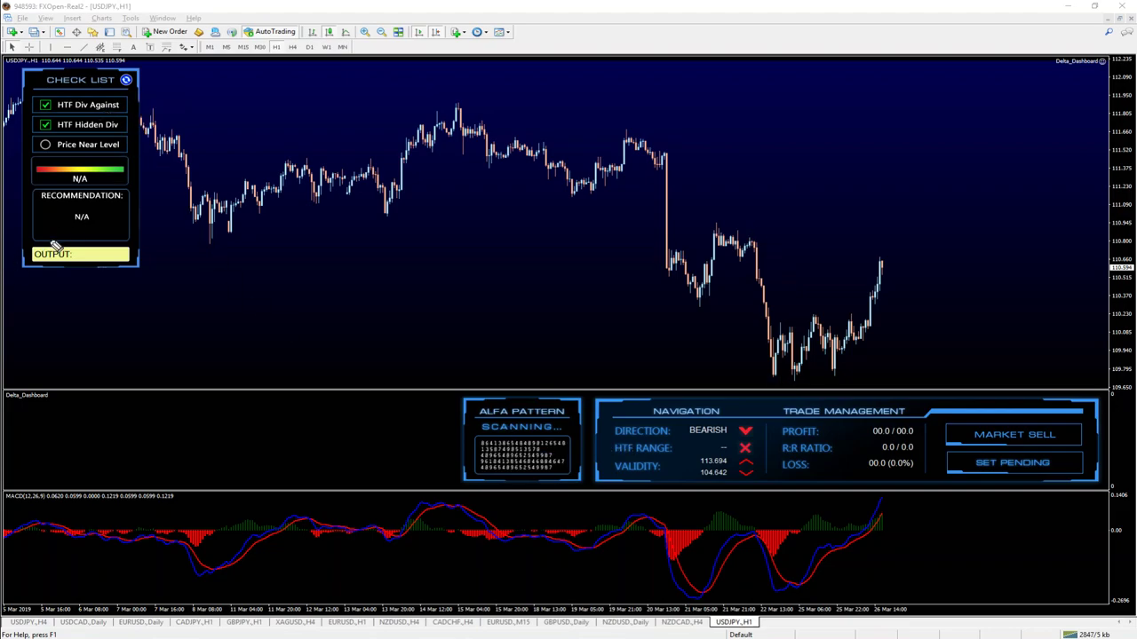
drag(60, 183, 103, 182)
mouse_move(65, 228)
mouse_down()
mouse_move(104, 228)
mouse_move(127, 257)
mouse_up()
key(e)
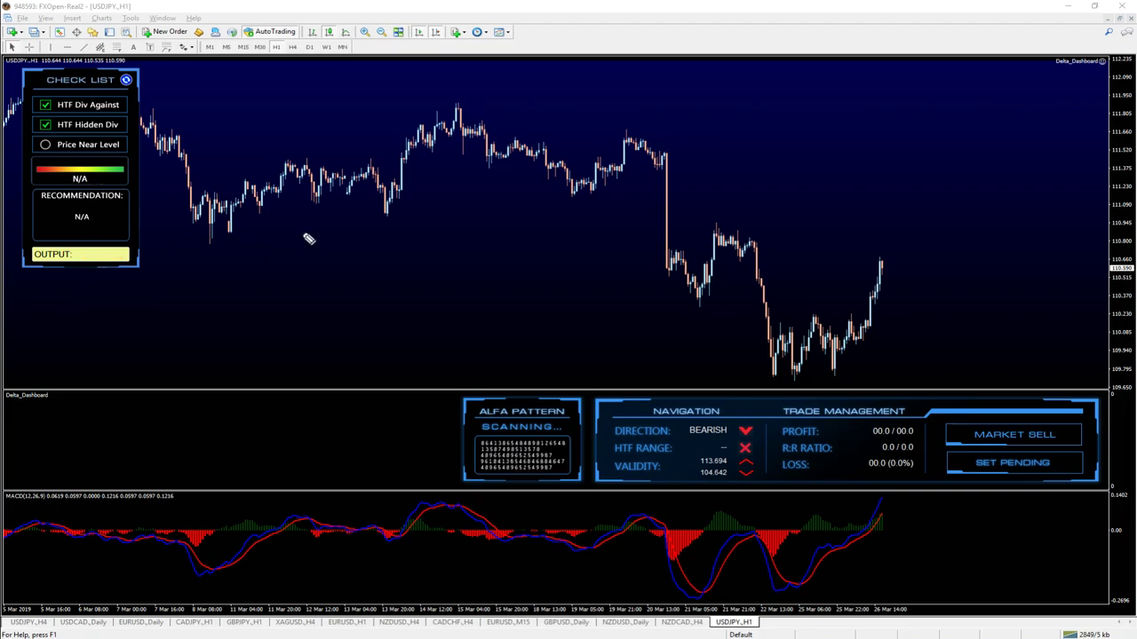
Reset the checklist and switch the USDJPY chart back to the H4 timeframe.
click(126, 81)
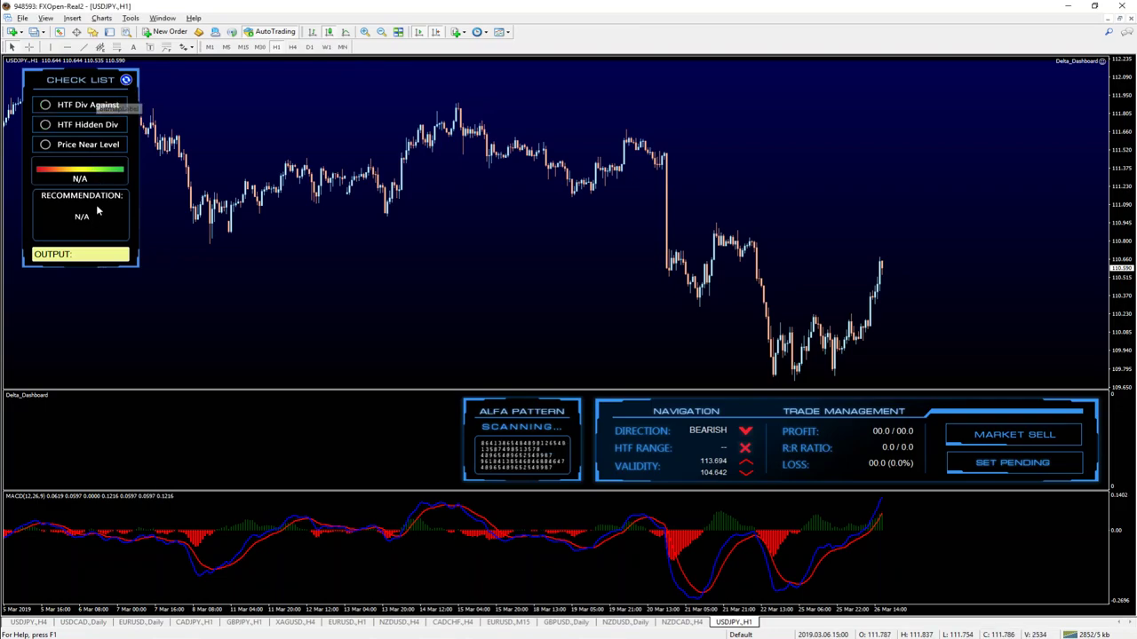
click(293, 47)
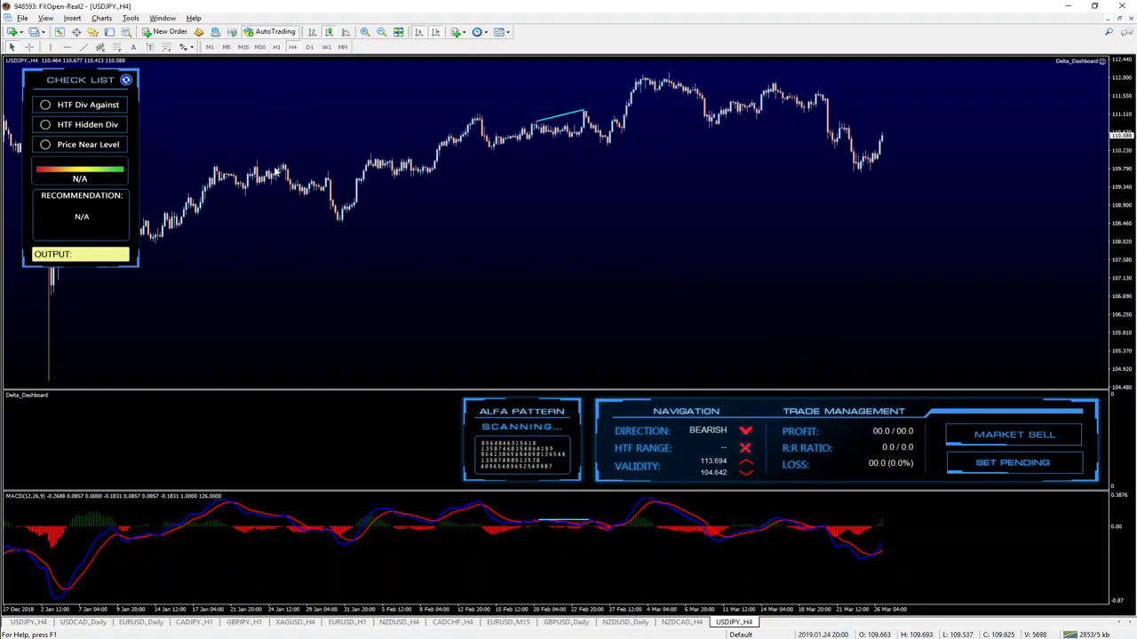